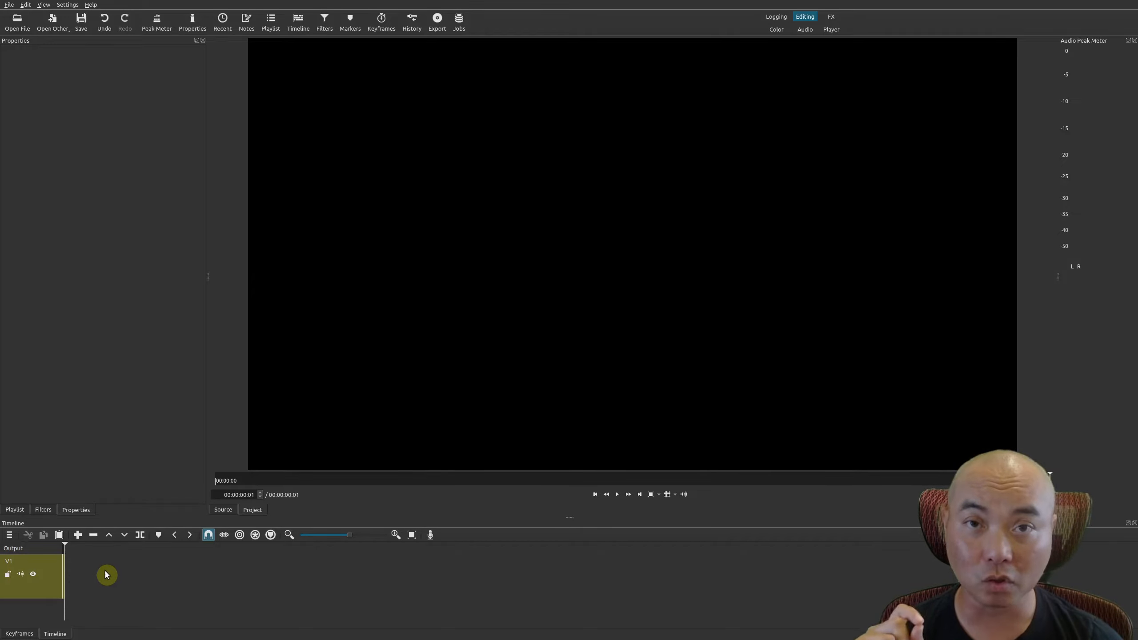
pyautogui.rightClick(87, 576)
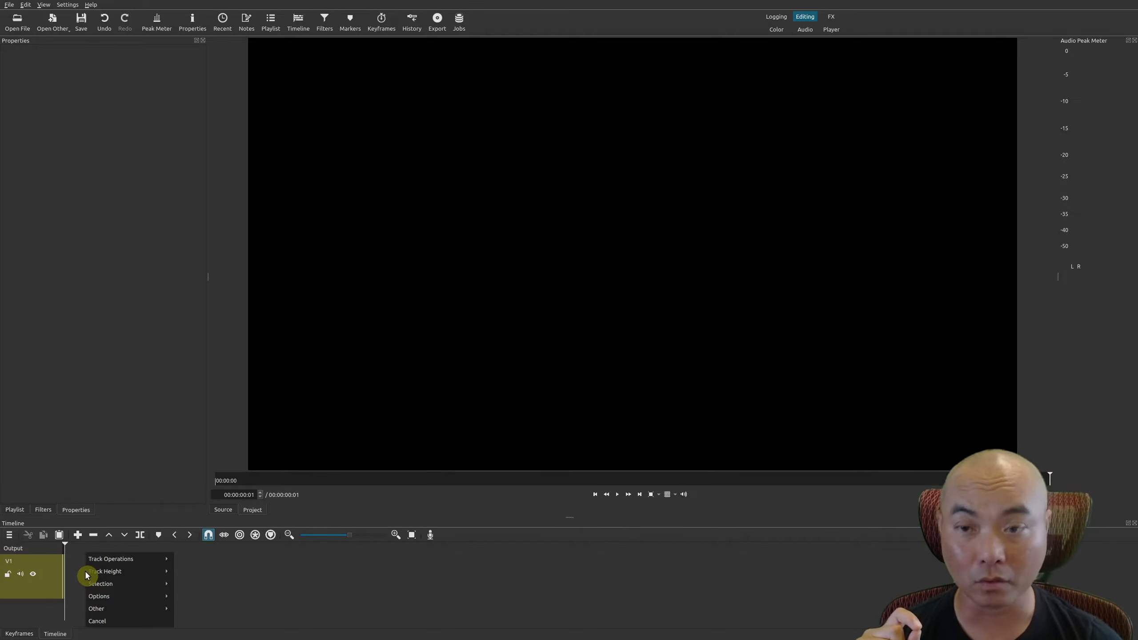
pyautogui.moveTo(108, 563)
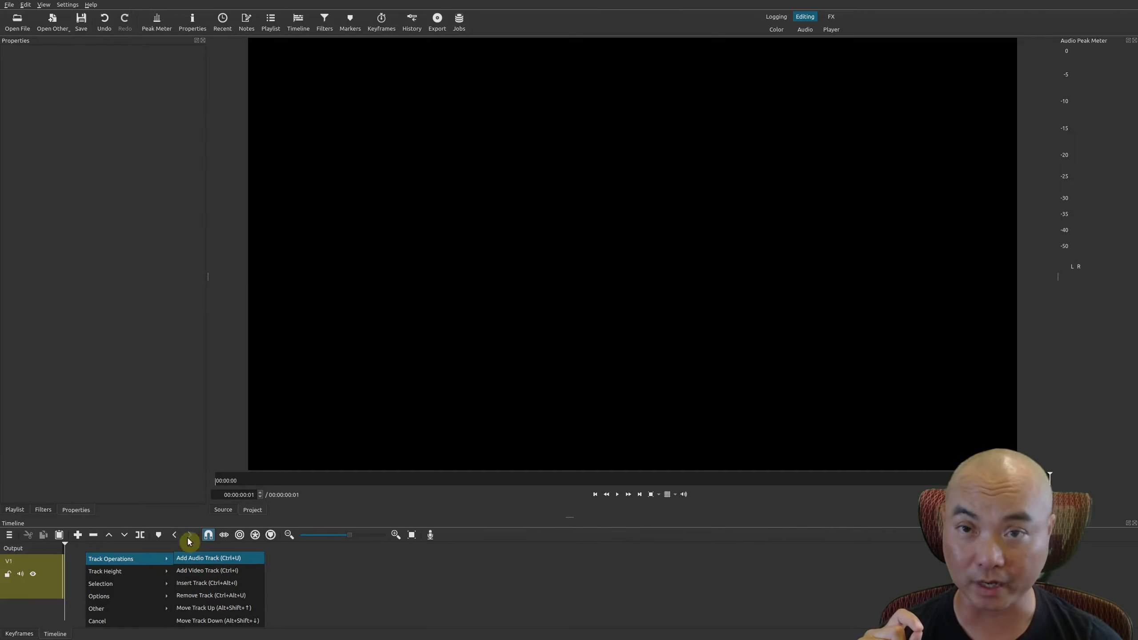
pyautogui.click(78, 575)
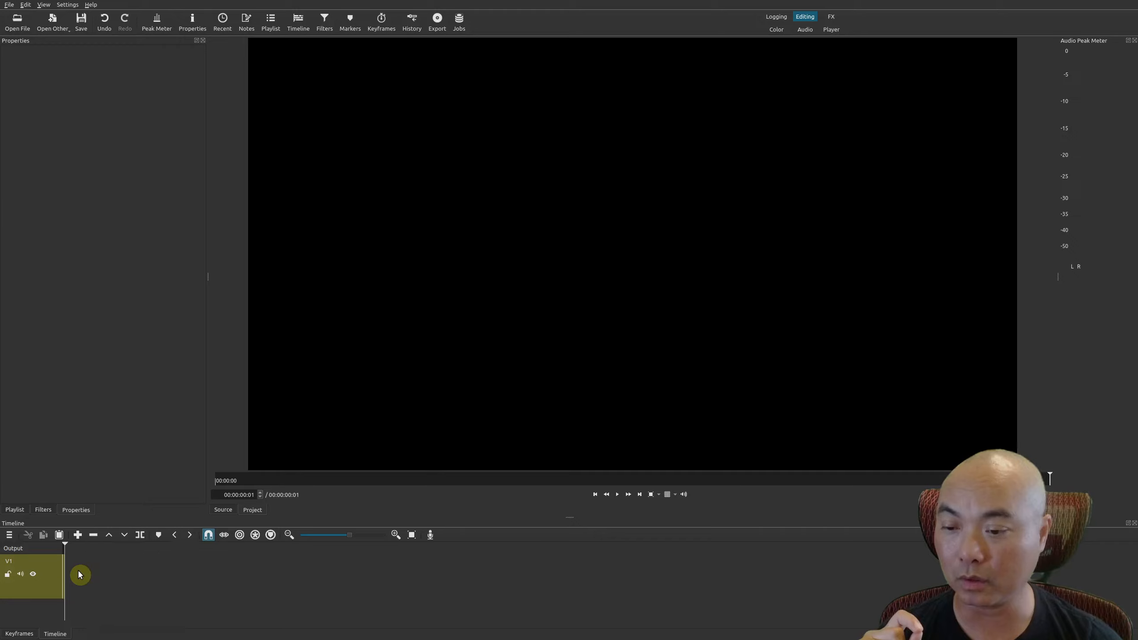
# Generate a 10-second Count clip with the default countdown settings and place it near the start of track V1.
pyautogui.click(48, 34)
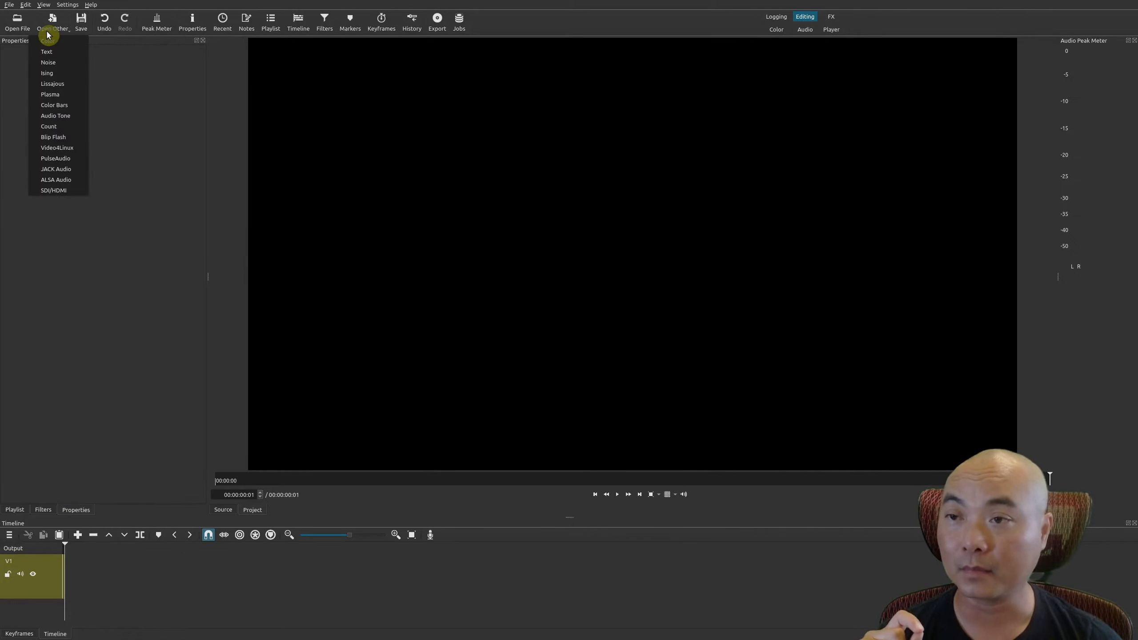
pyautogui.click(69, 126)
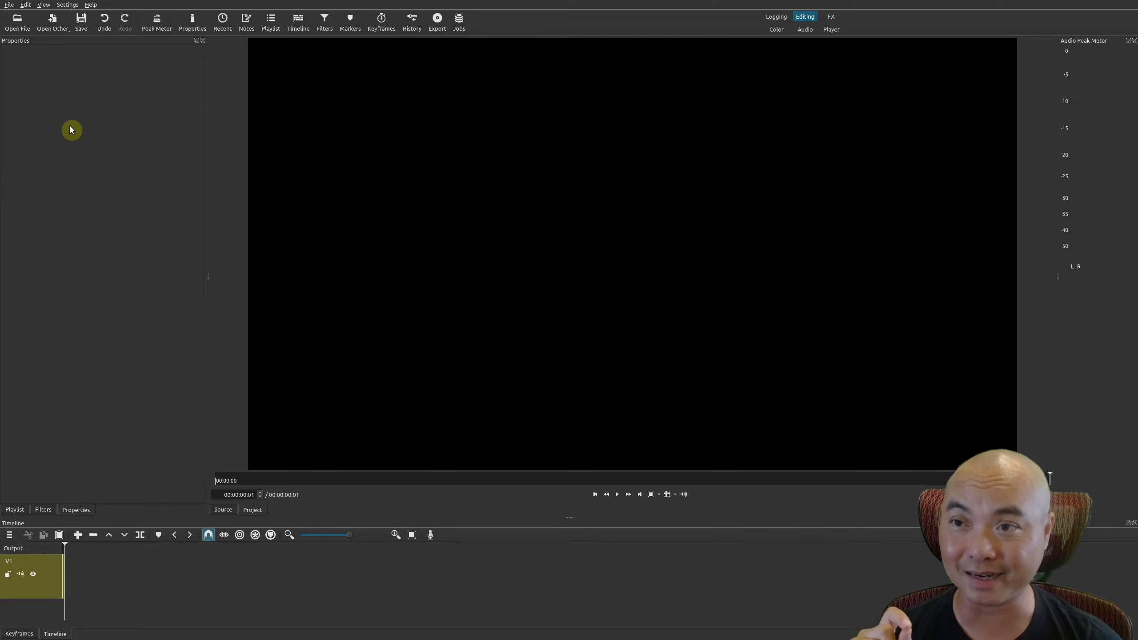
pyautogui.click(631, 358)
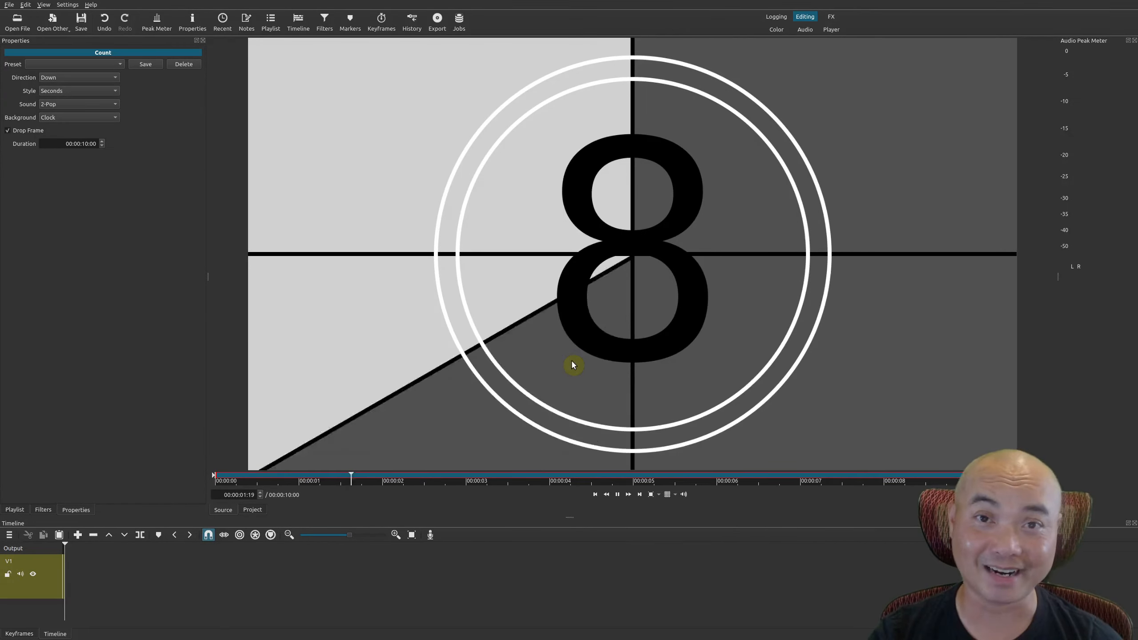
pyautogui.press('space')
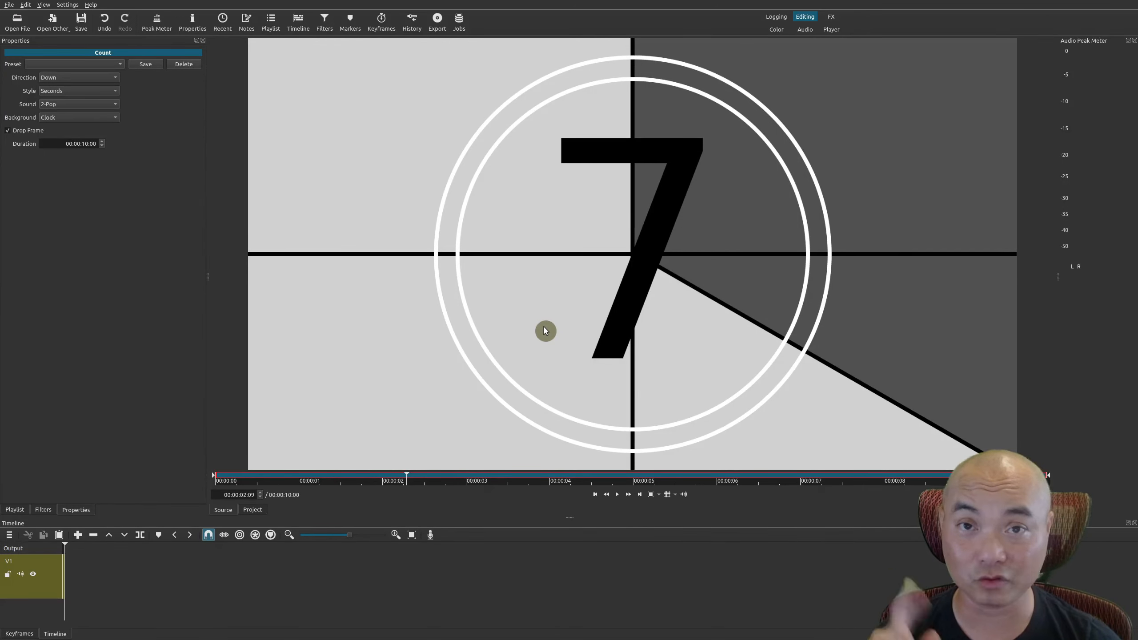
pyautogui.moveTo(515, 308); pyautogui.dragTo(93, 546)
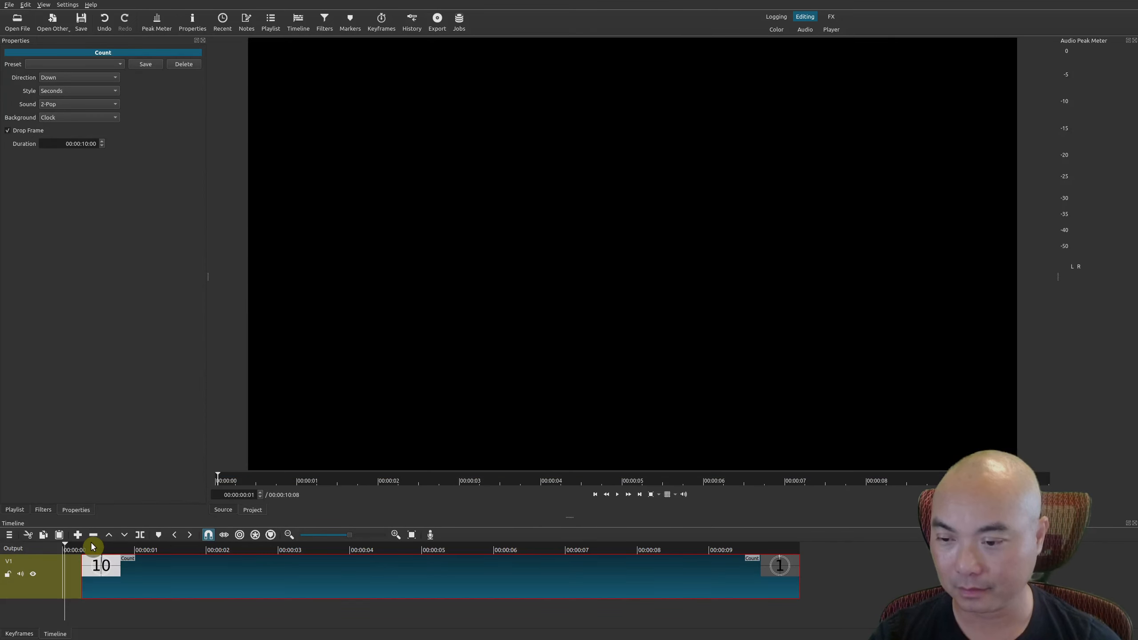
# Play the countdown clip on the timeline from 00:00:00:12 for a few seconds to review the numbers.
pyautogui.click(93, 550)
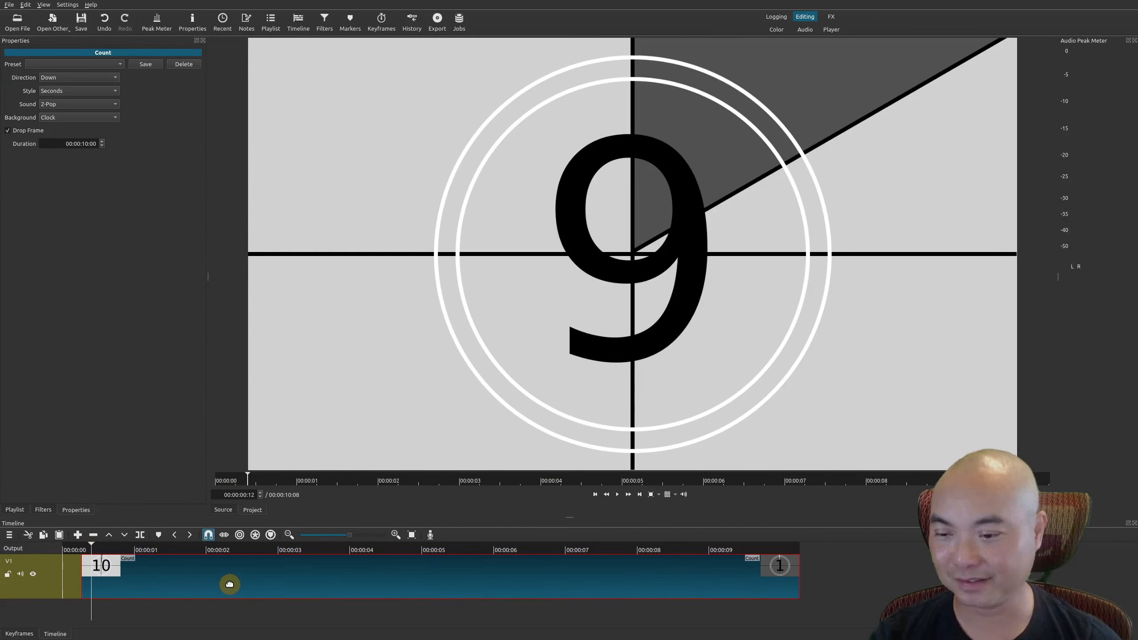
pyautogui.press('space')
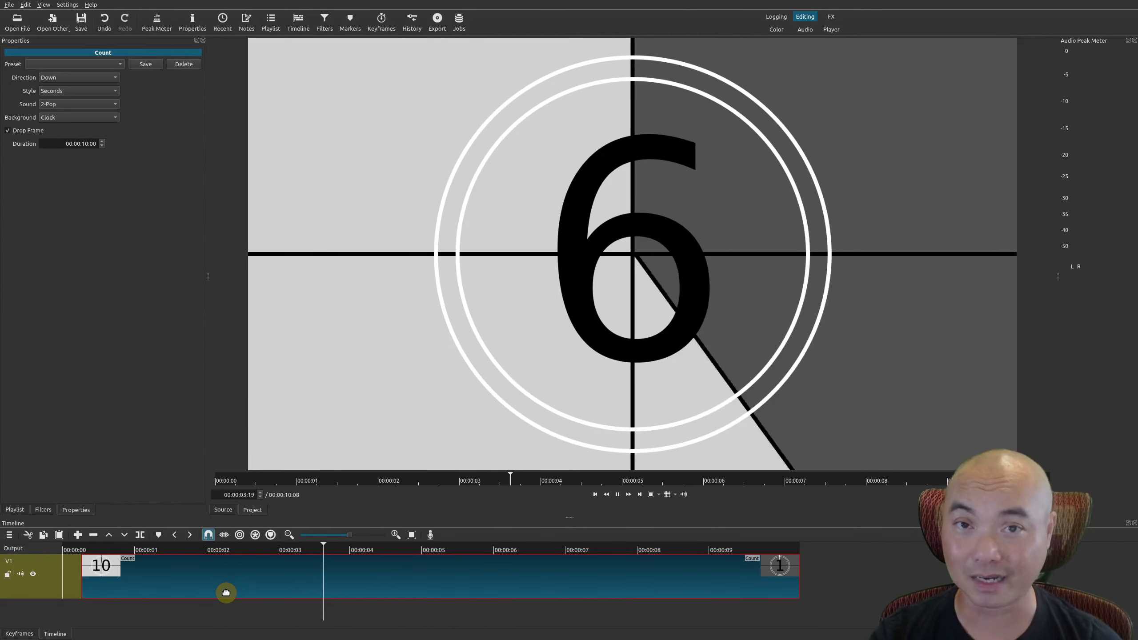
pyautogui.press('space')
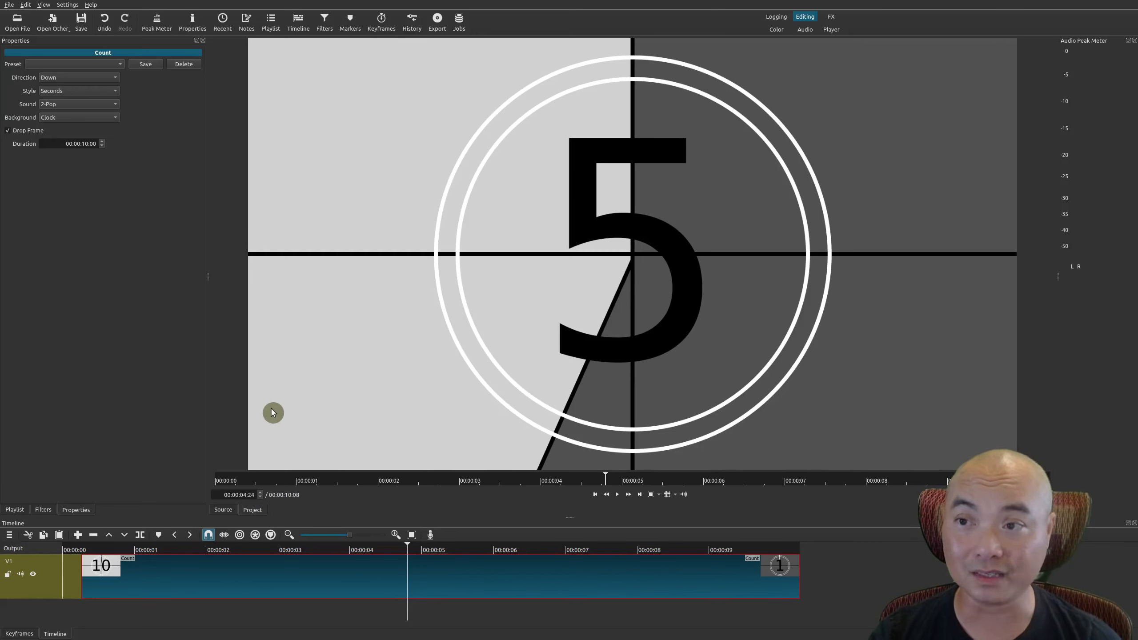
# Set the Count clip's direction to Up and play a short stretch to preview it.
pyautogui.click(108, 78)
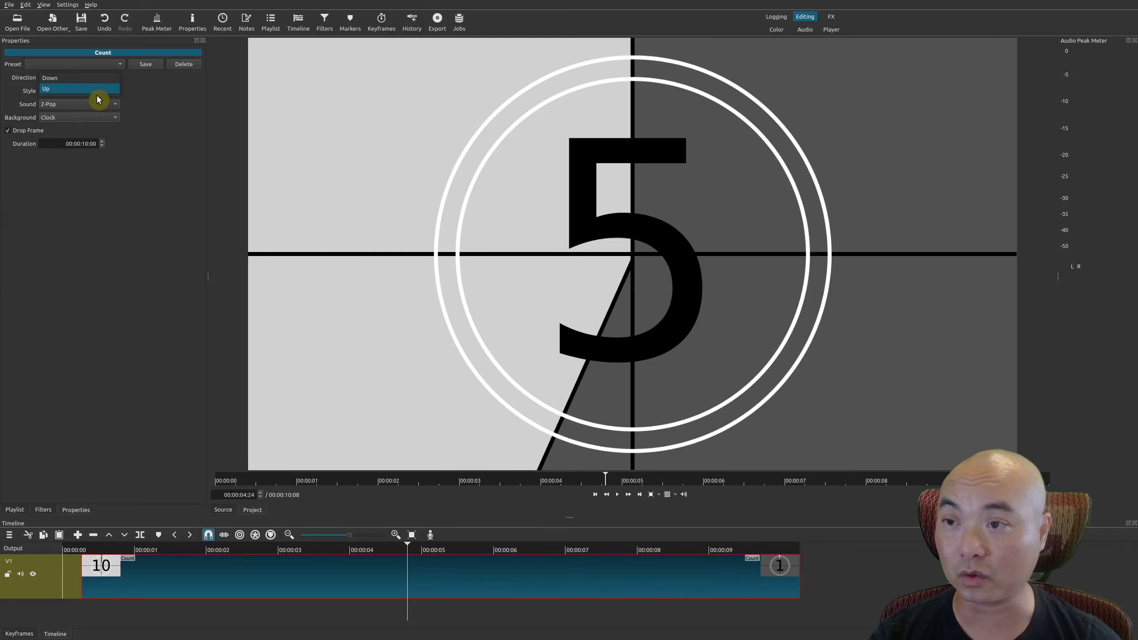
pyautogui.click(95, 93)
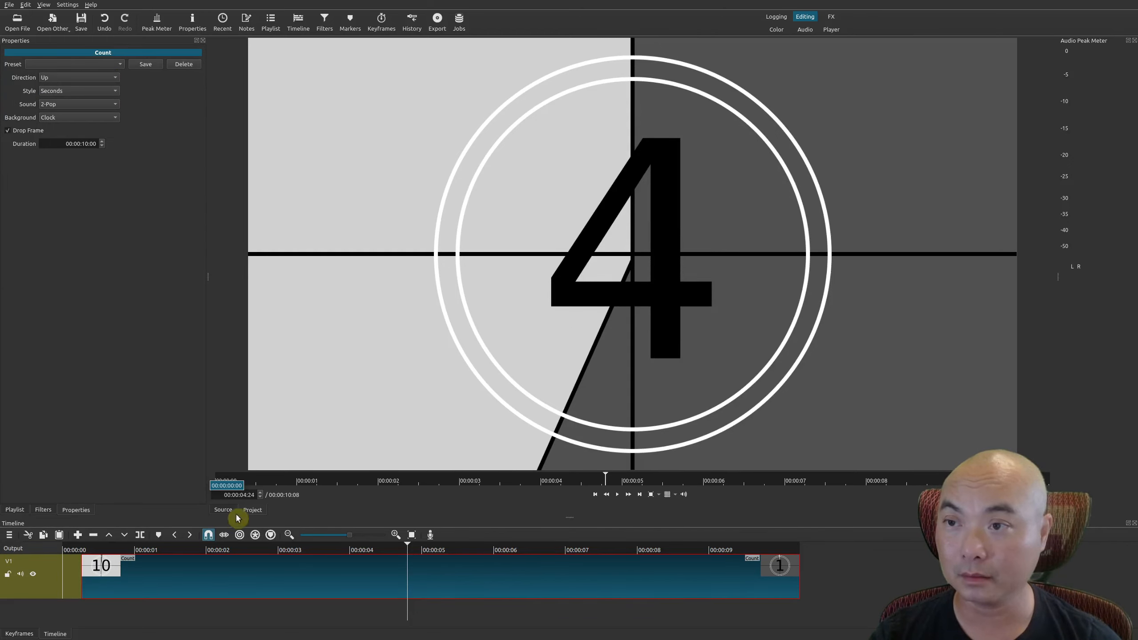
pyautogui.press('space')
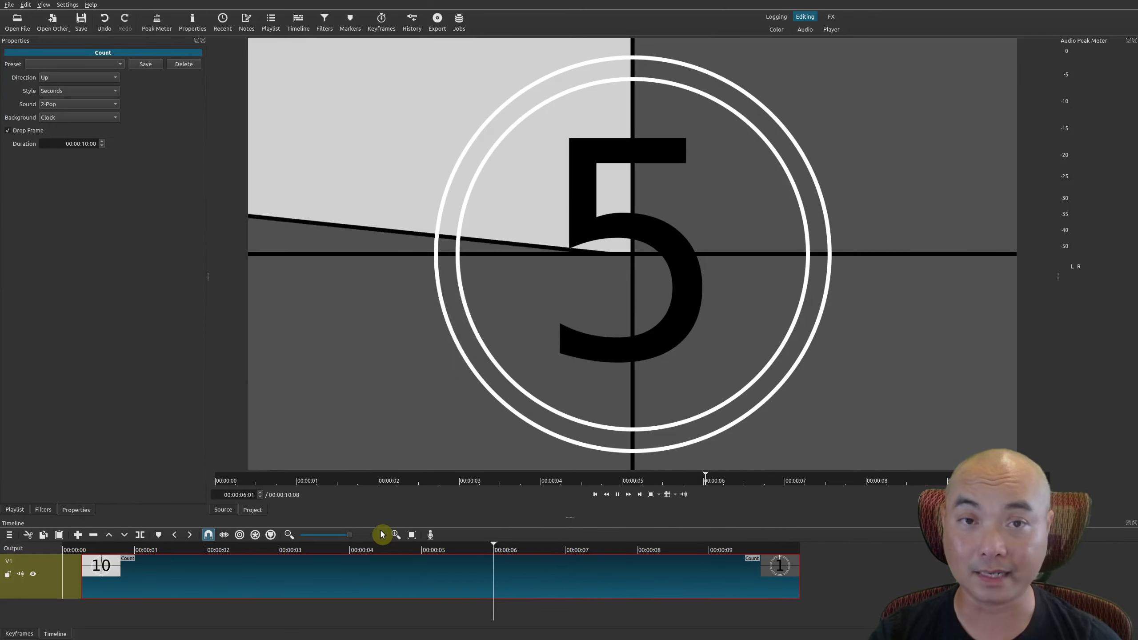
pyautogui.press('space')
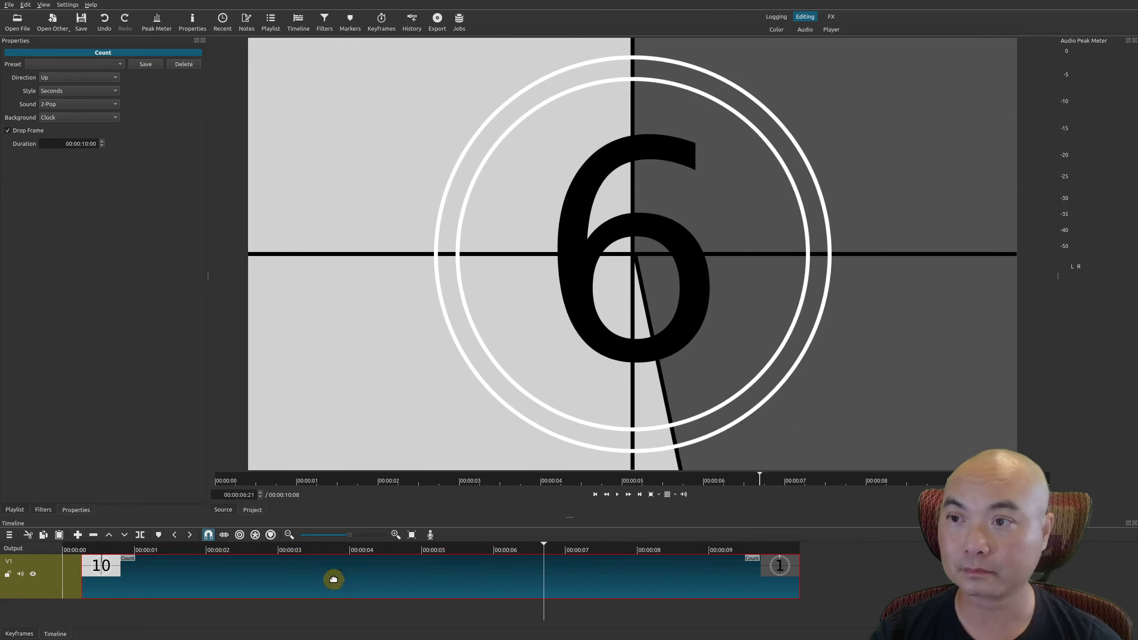
# Set the Count clip's style to Seconds + 1 and preview it from about 00:00:02:14.
pyautogui.click(242, 554)
pyautogui.click(95, 95)
pyautogui.click(94, 102)
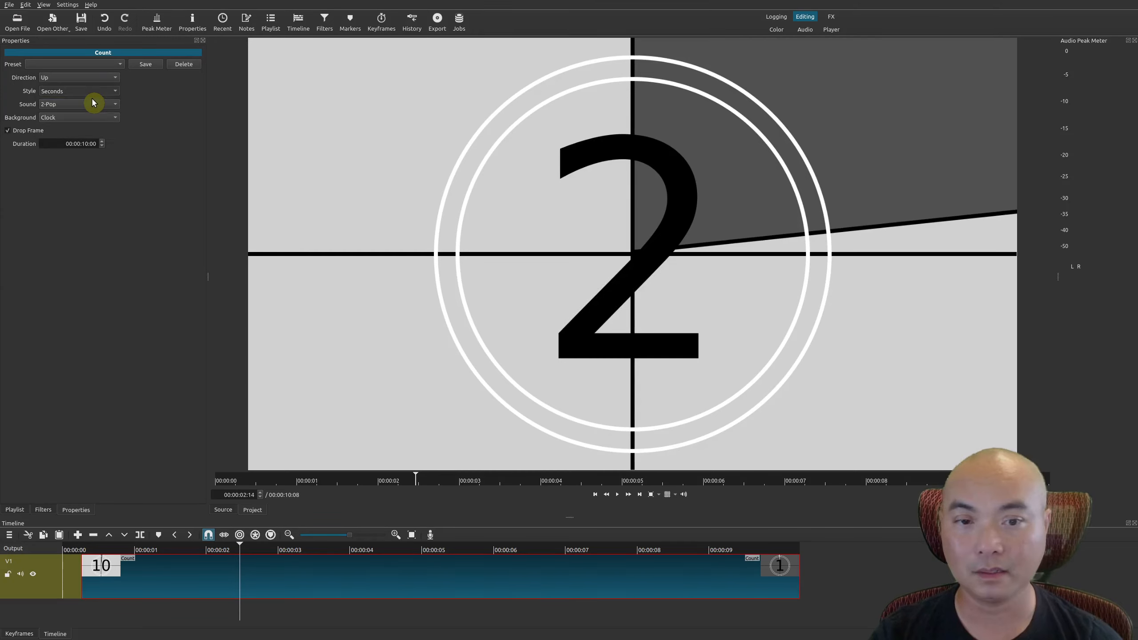
pyautogui.press('space')
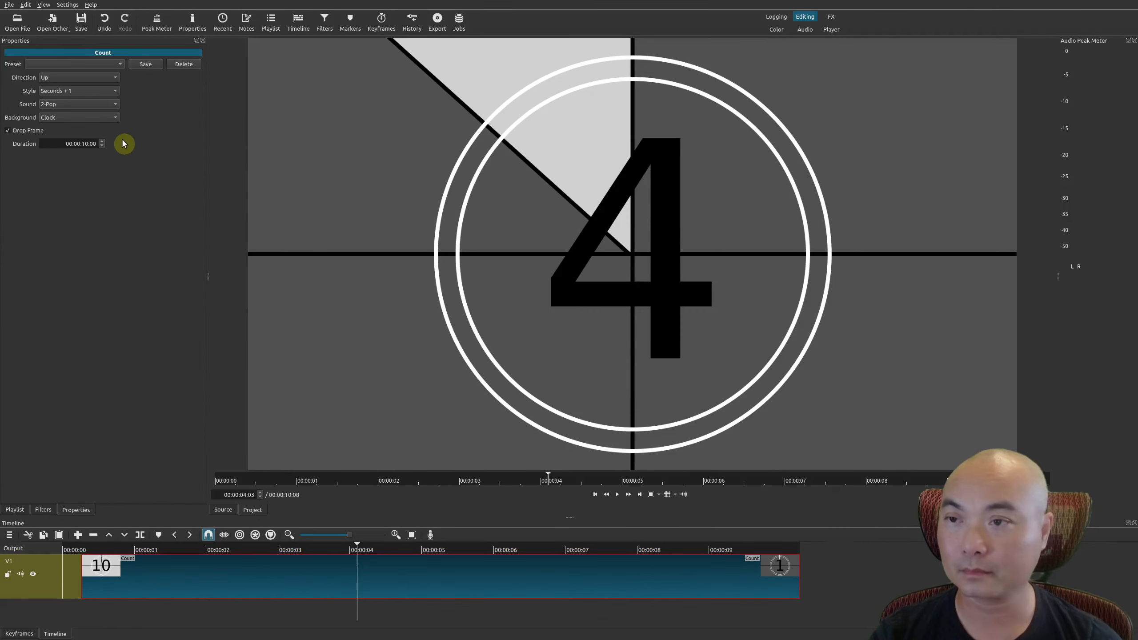
# Change the Count clip's style to Frames and play a short stretch to preview it.
pyautogui.click(107, 95)
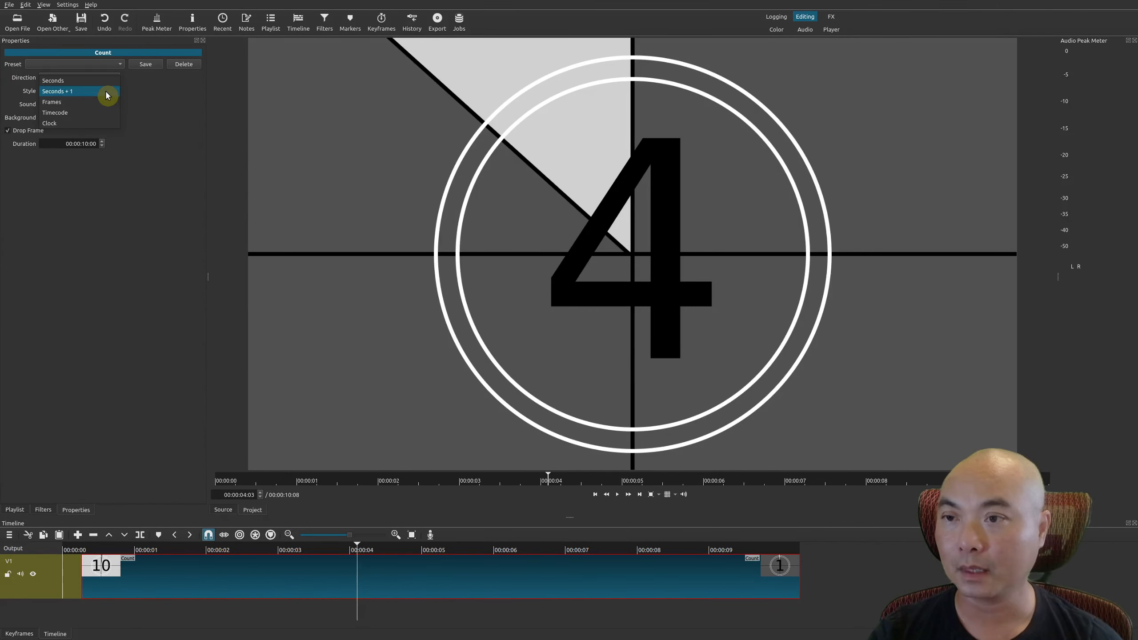
pyautogui.click(104, 104)
pyautogui.press('space')
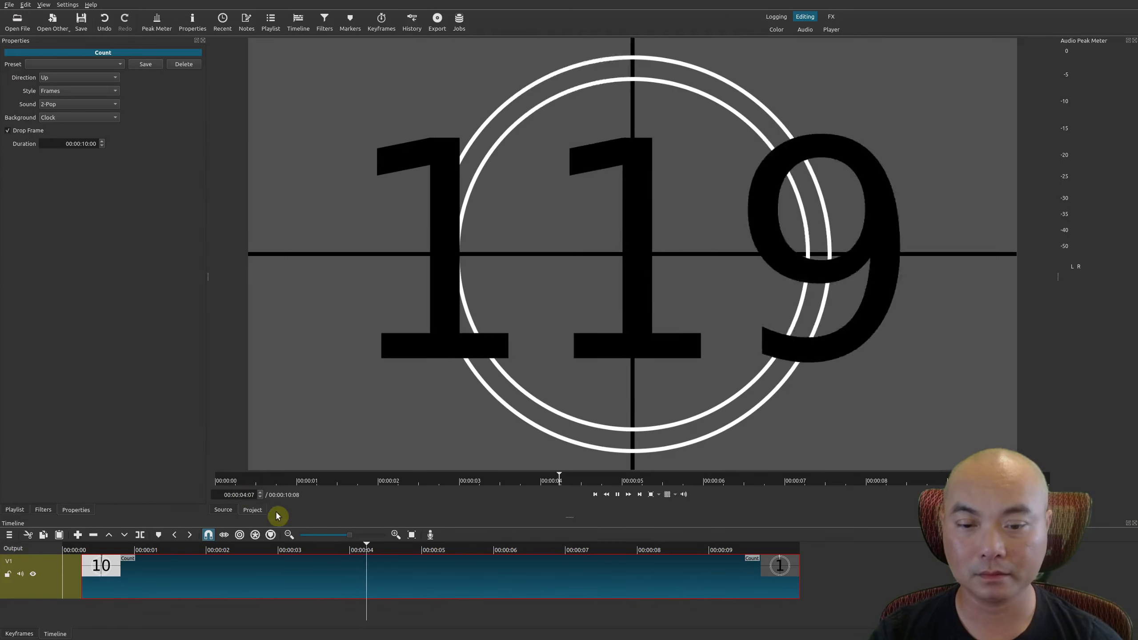
pyautogui.press('space')
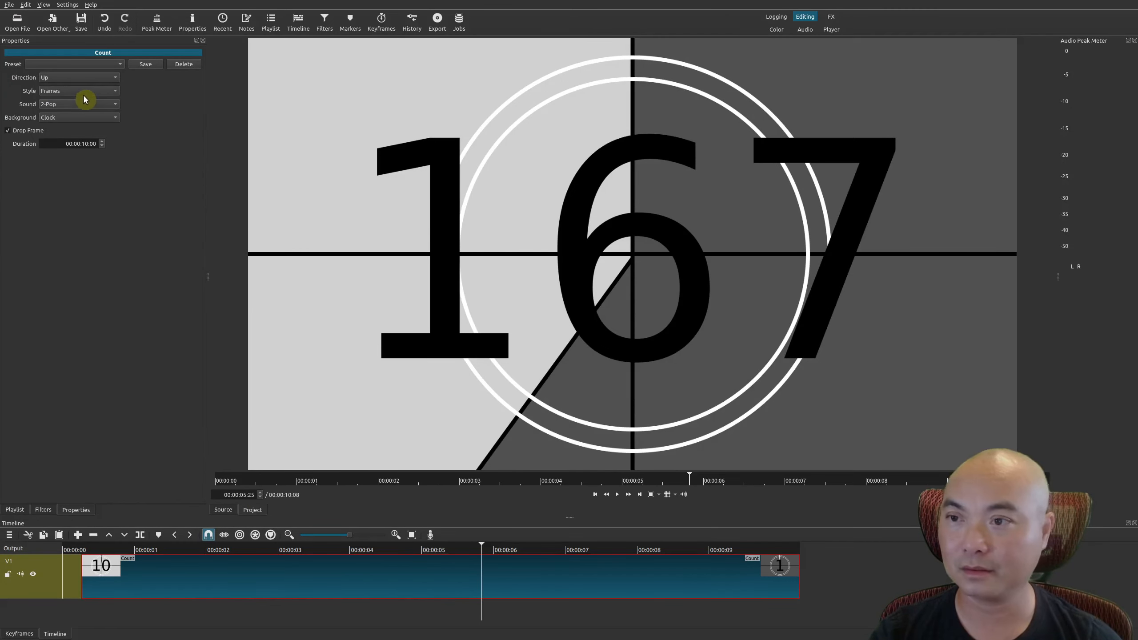
# Change the Count clip's style to Timecode and briefly preview the playback.
pyautogui.click(76, 91)
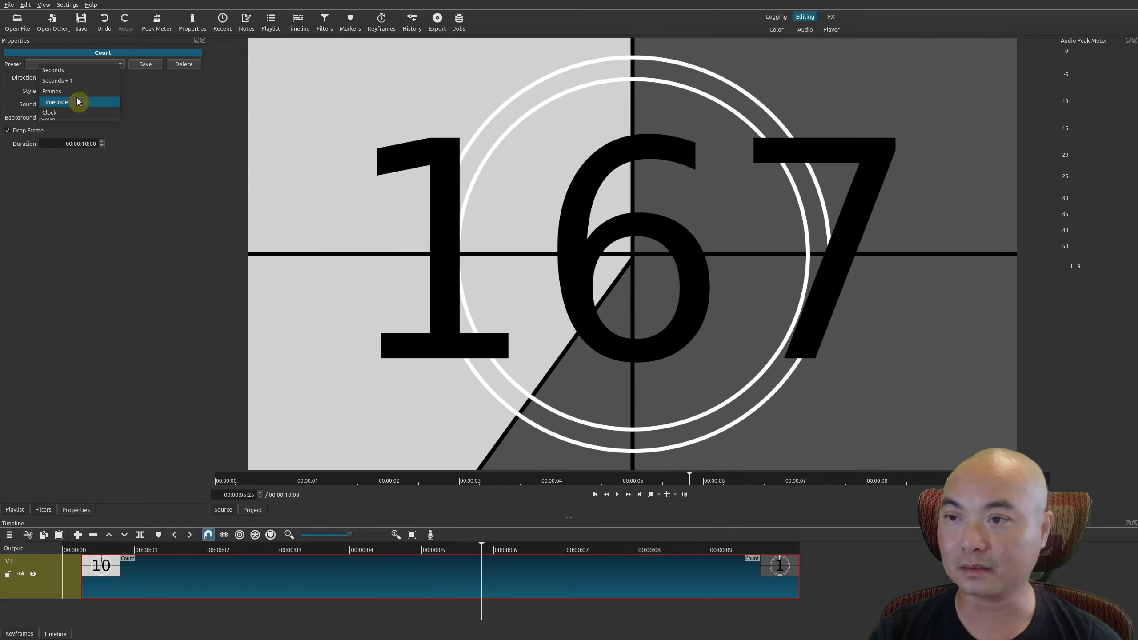
pyautogui.click(74, 102)
pyautogui.press('space')
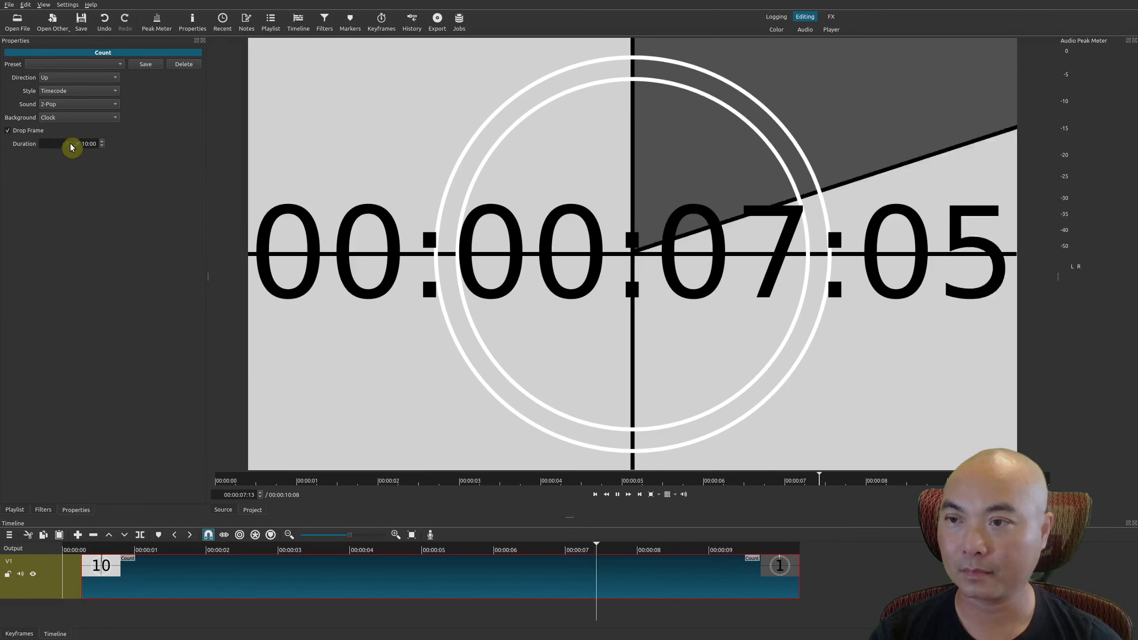
pyautogui.press('space')
# Change the Count clip's style to Clock and preview it through to the sound near the clip's end.
pyautogui.click(83, 93)
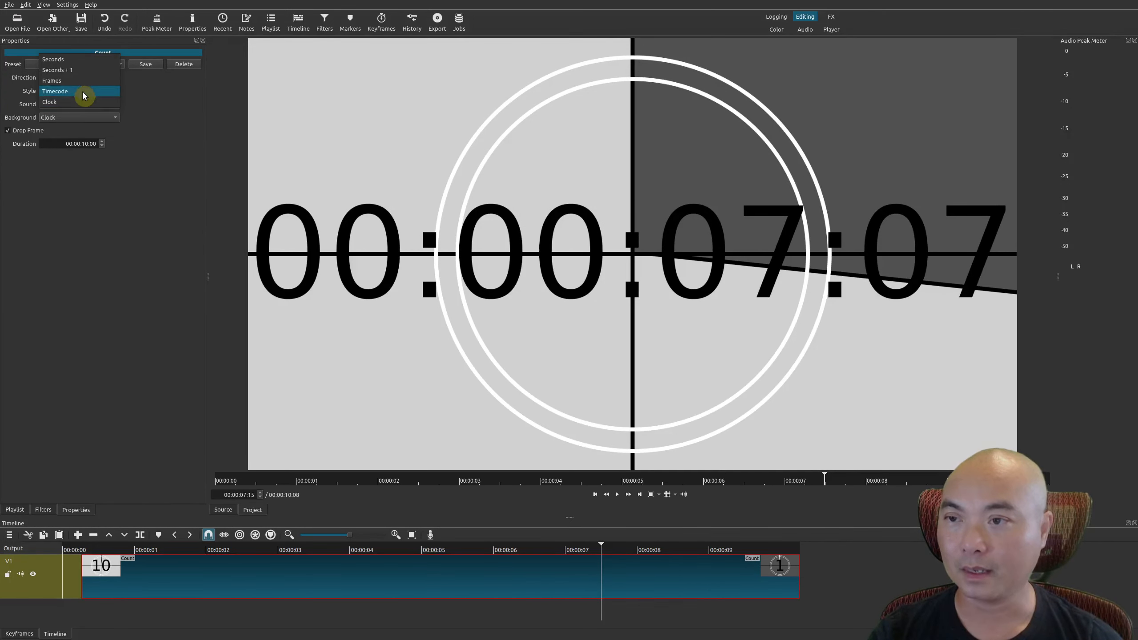
pyautogui.click(83, 103)
pyautogui.press('space')
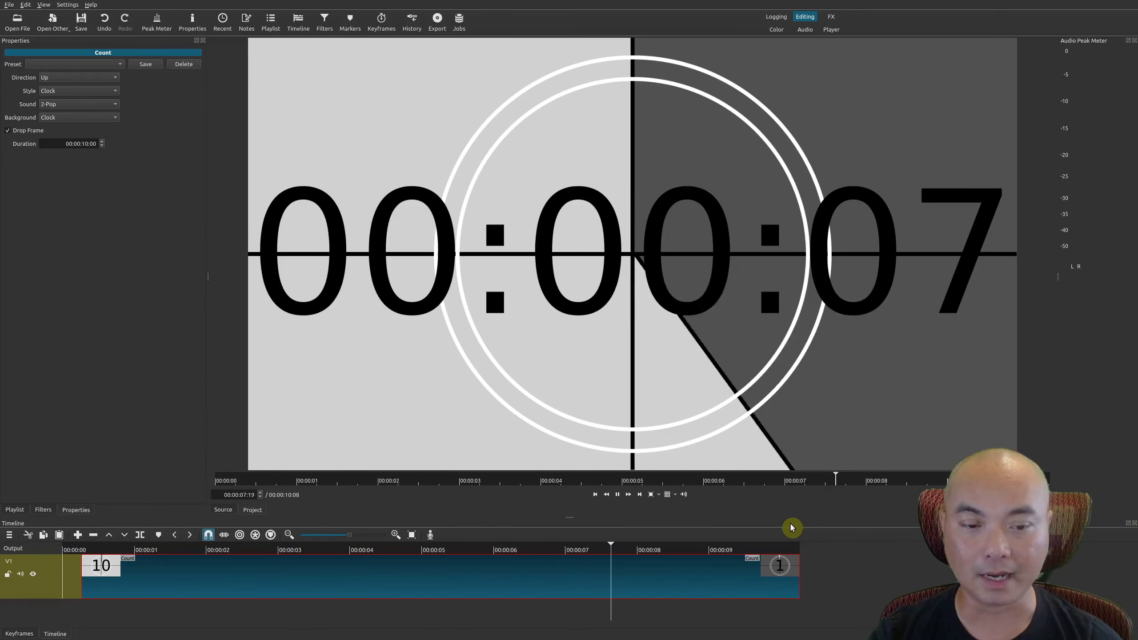
pyautogui.press('space')
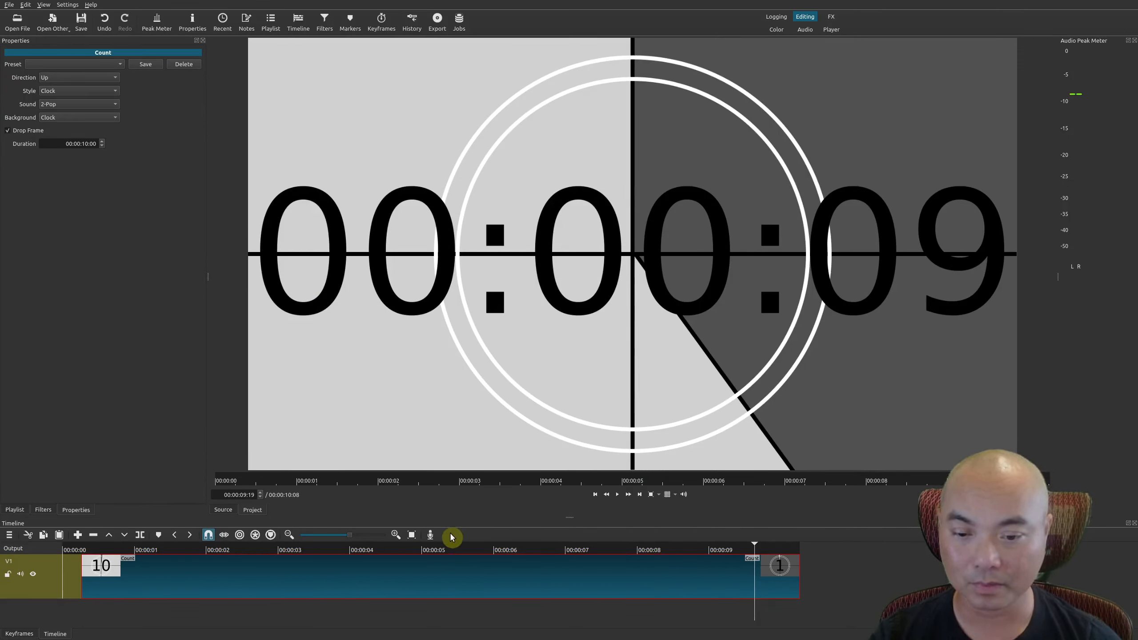
# Set the Count clip's sound to Frame 0 and listen to it from about 00:00:00:13.
pyautogui.click(451, 550)
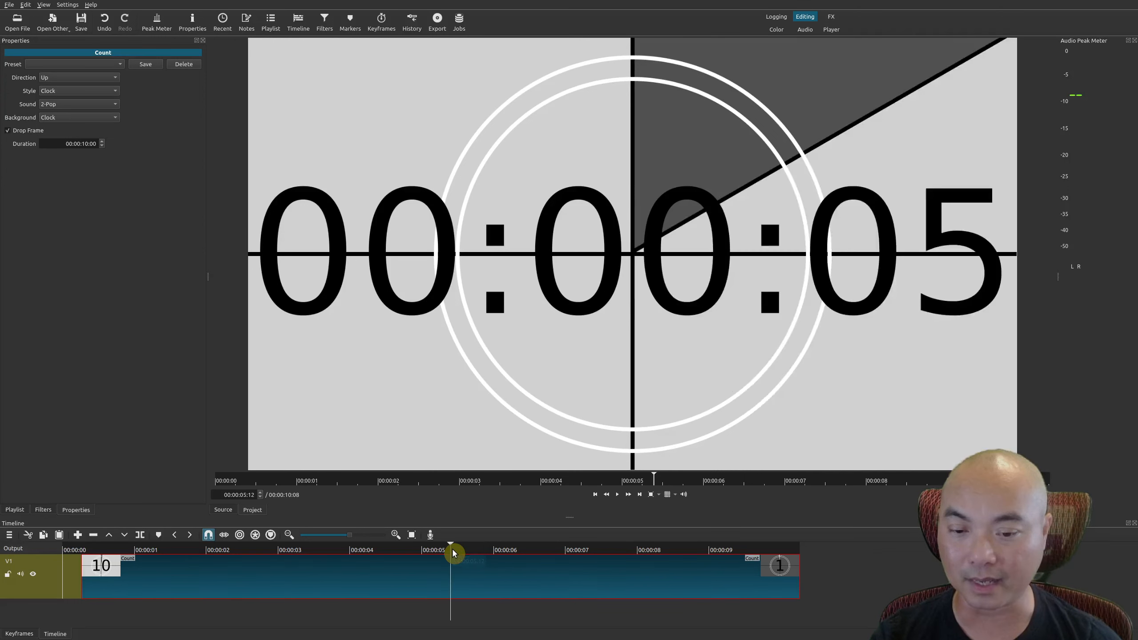
pyautogui.click(109, 107)
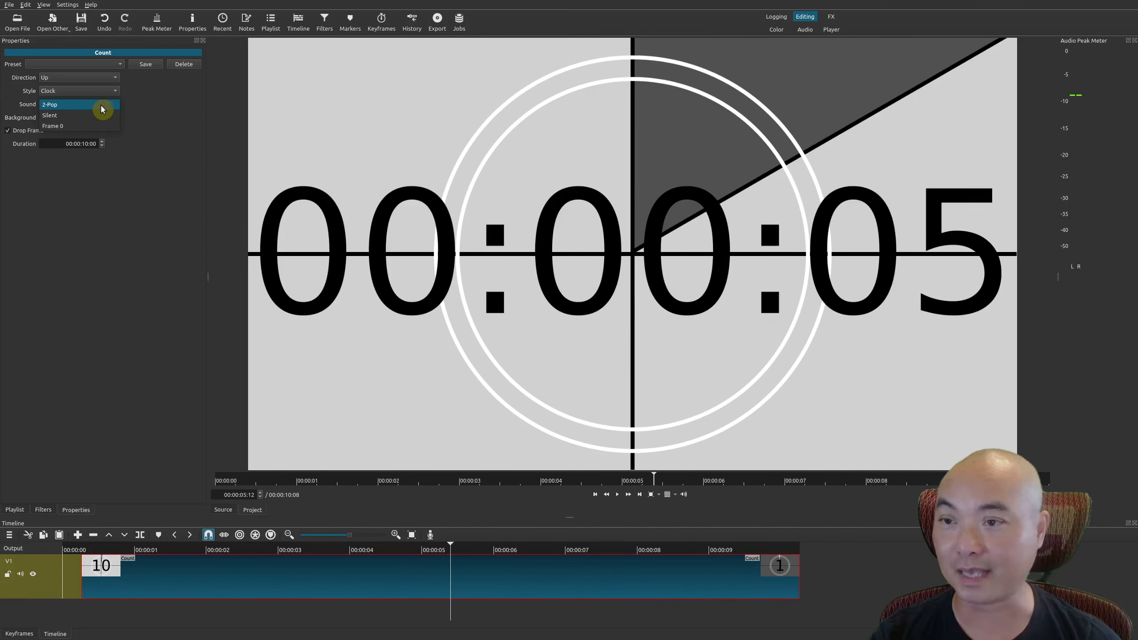
pyautogui.click(73, 129)
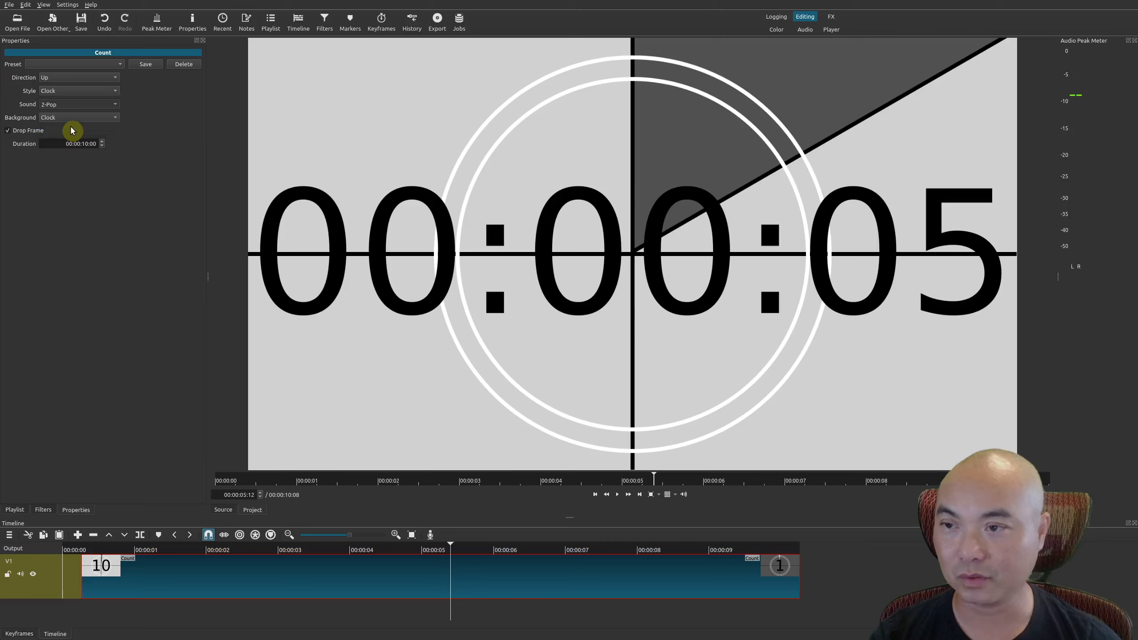
pyautogui.click(95, 557)
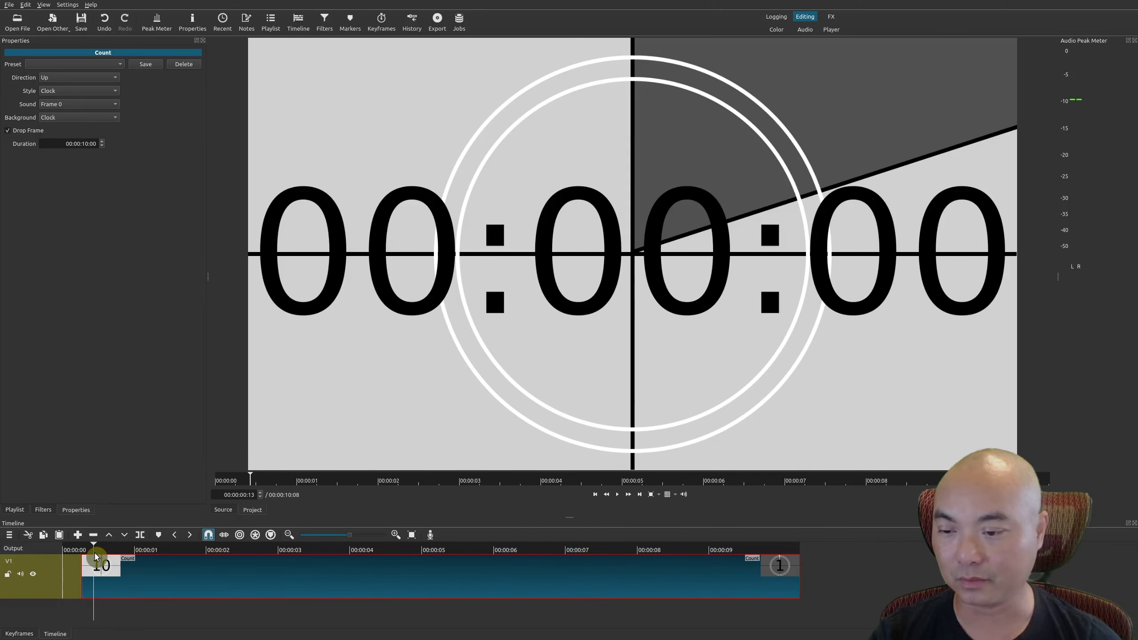
pyautogui.press('space')
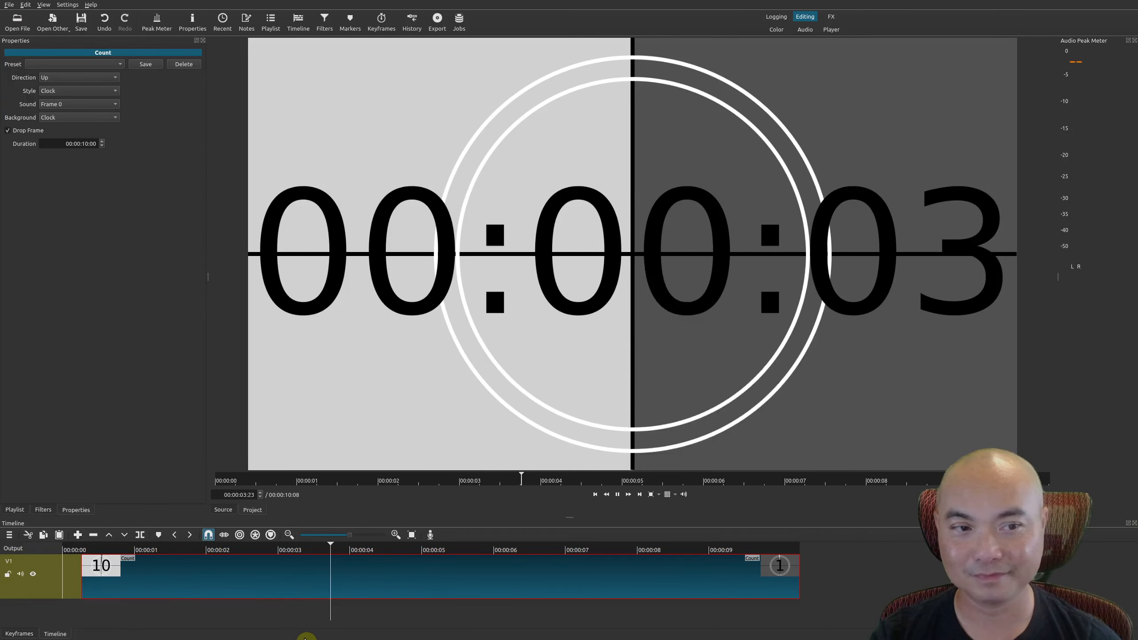
pyautogui.press('space')
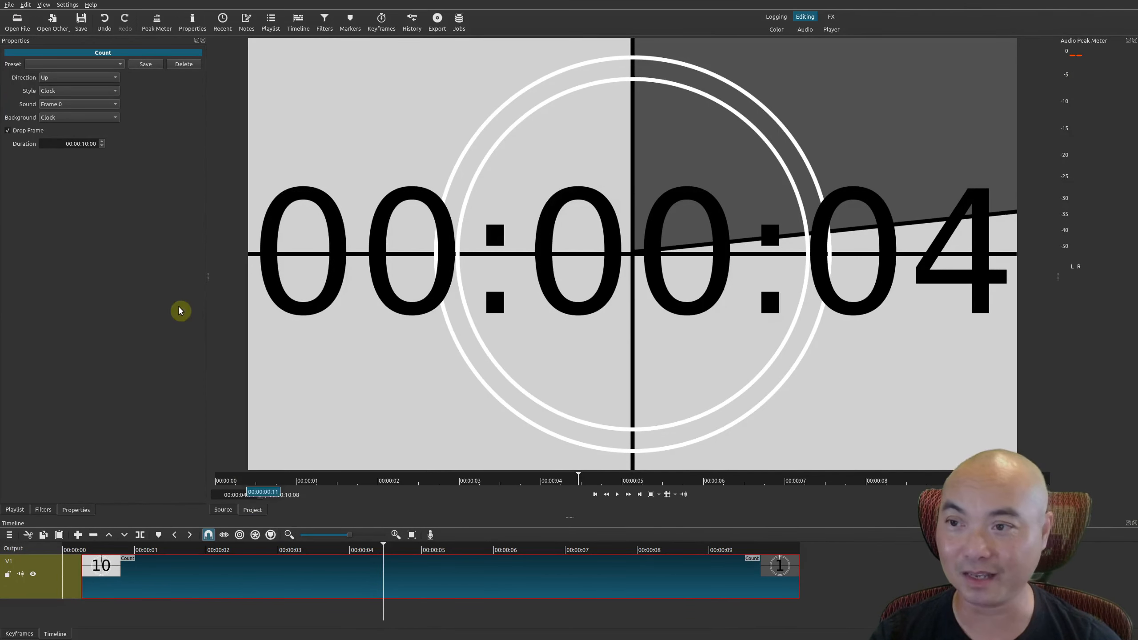
# Set the Count clip's sound to Silent and play a short stretch to check it.
pyautogui.click(98, 109)
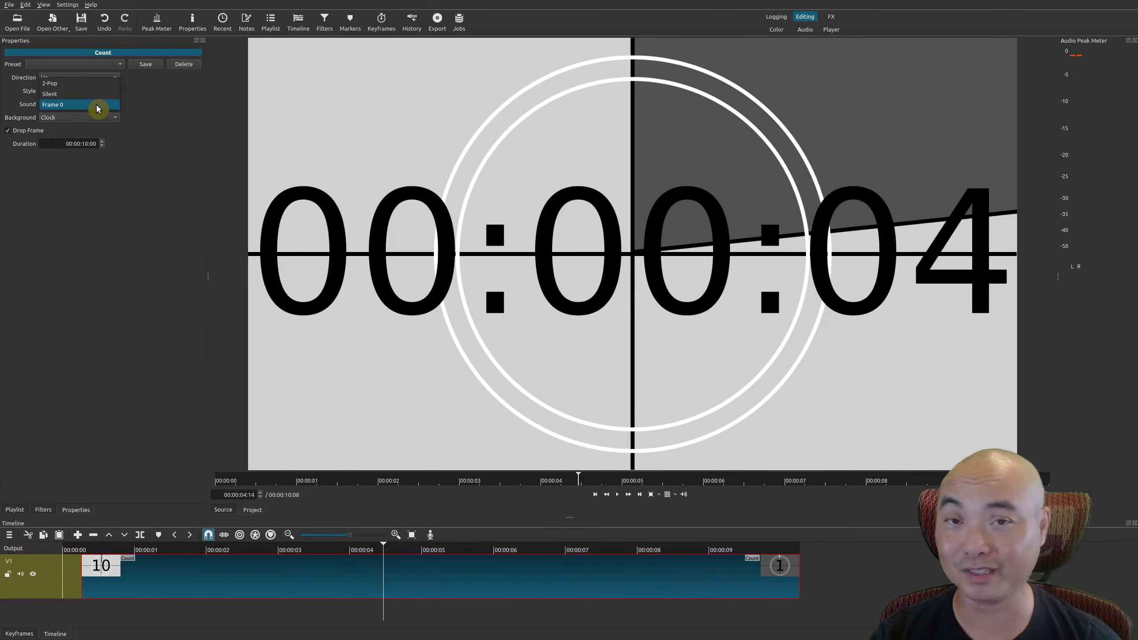
pyautogui.click(94, 94)
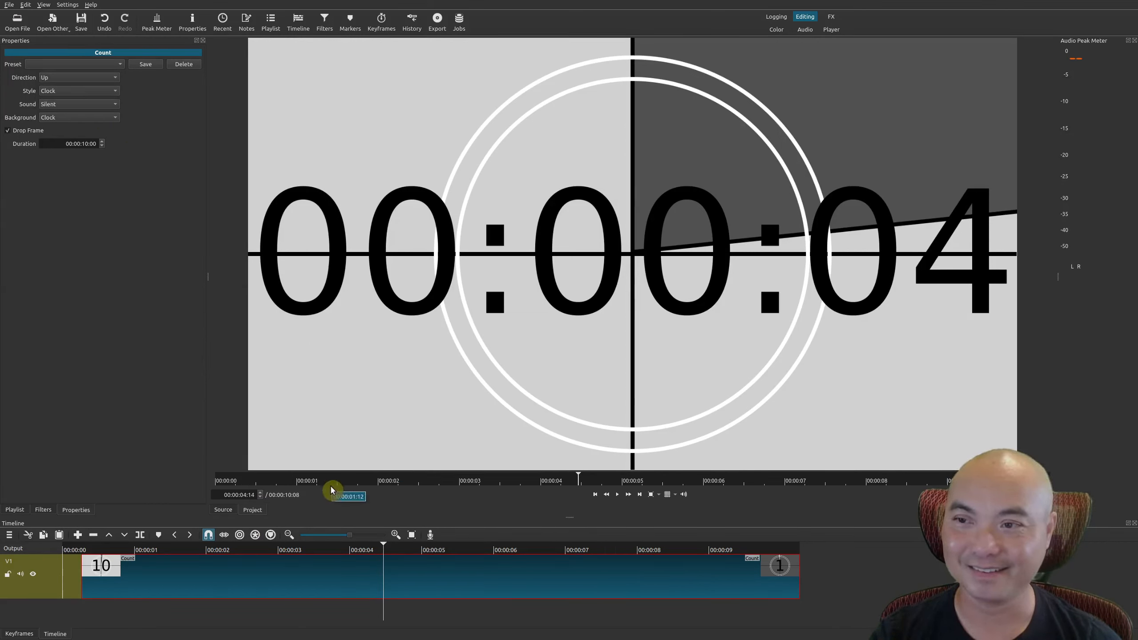
pyautogui.press('space')
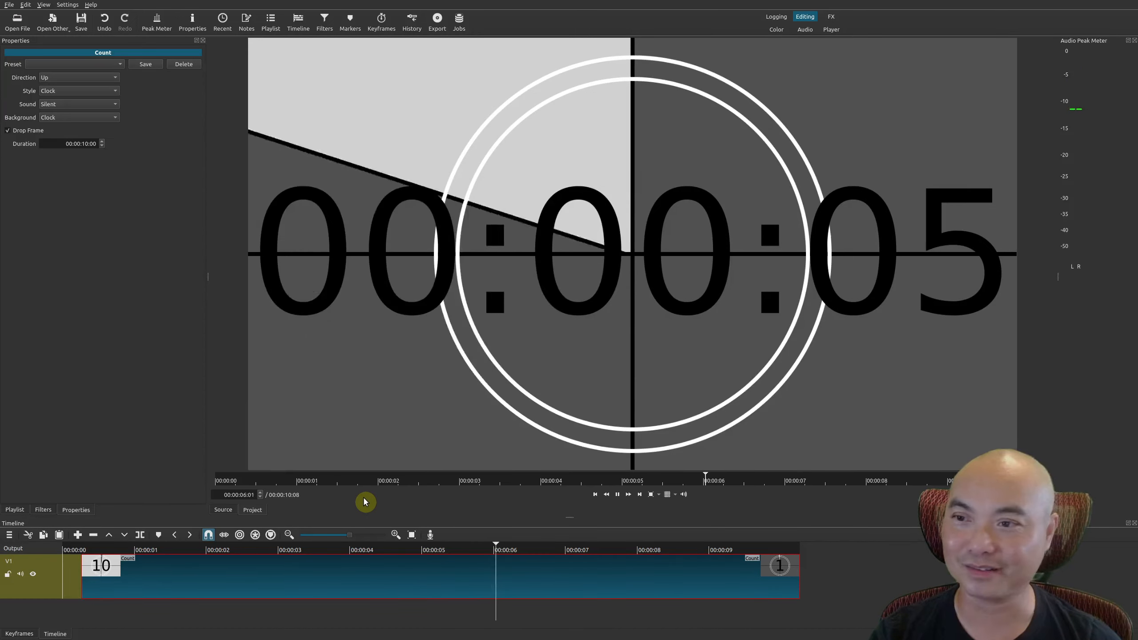
pyautogui.press('space')
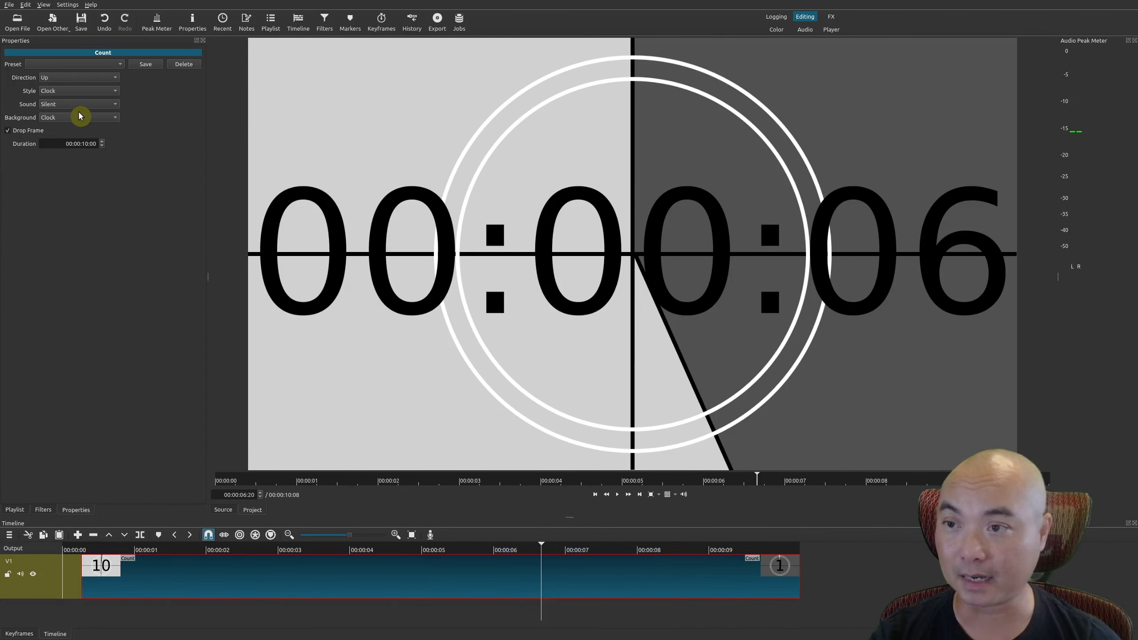
# Set the Count clip's background to None and preview it up to about 00:00:08.
pyautogui.click(79, 129)
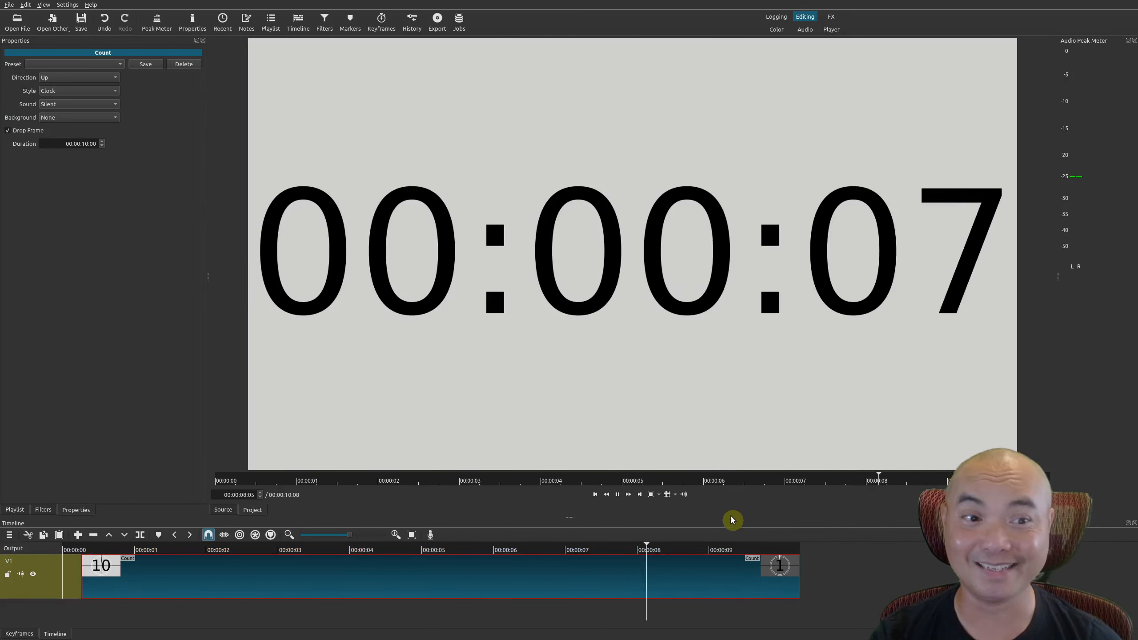
pyautogui.press('space')
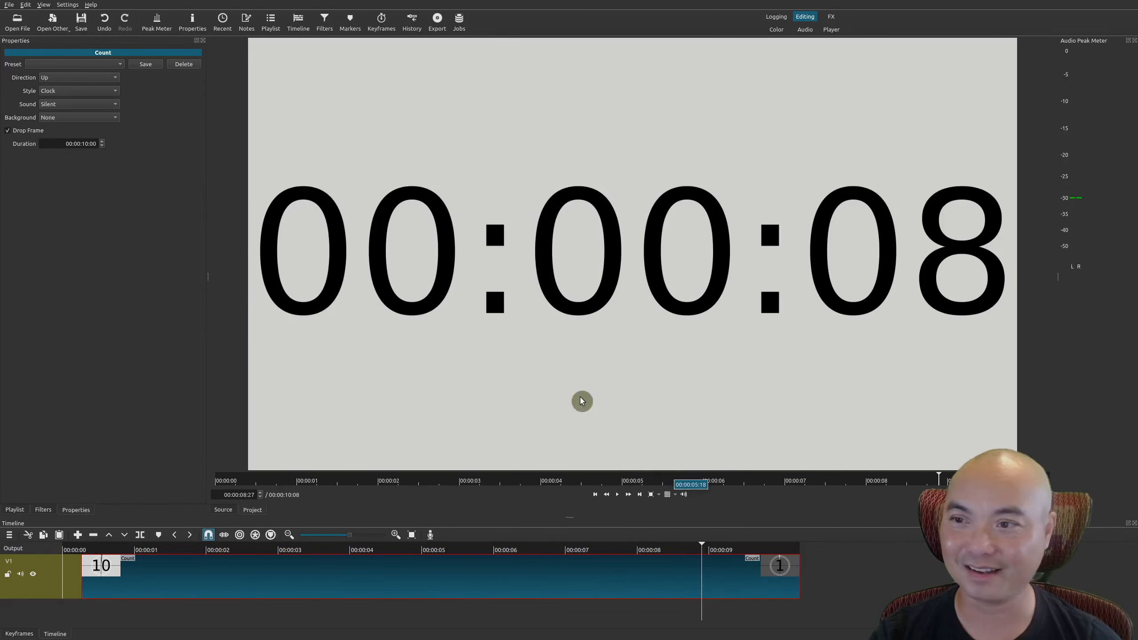
# Try the Count clip's Drop Frame option and preview the clip from about 00:00:03.
pyautogui.click(8, 131)
pyautogui.click(286, 550)
pyautogui.press('space')
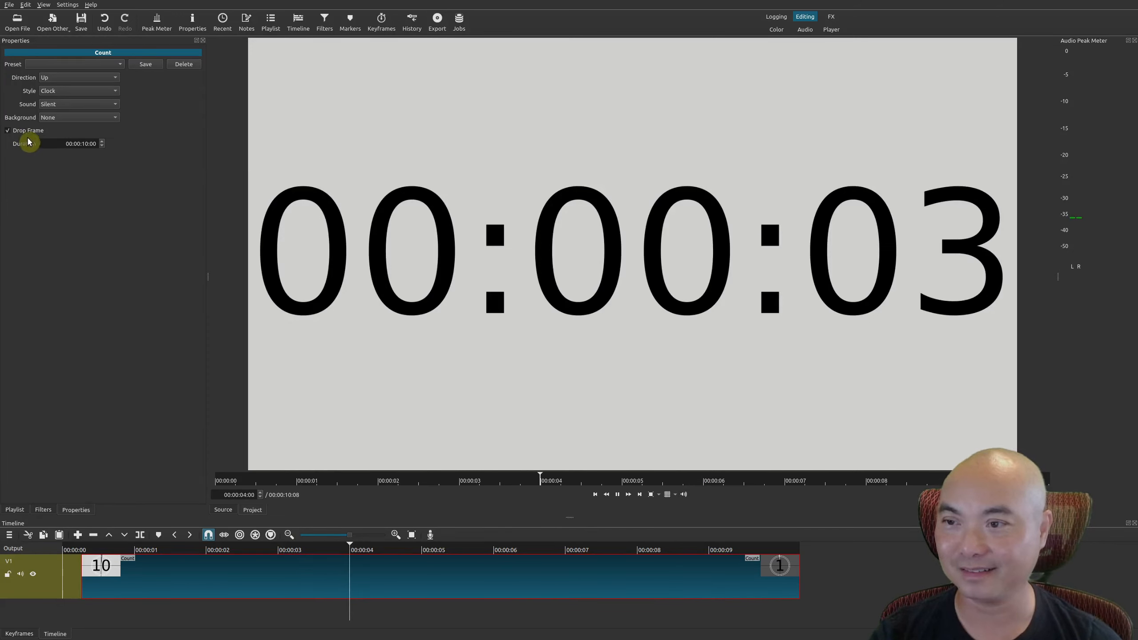
pyautogui.press('space')
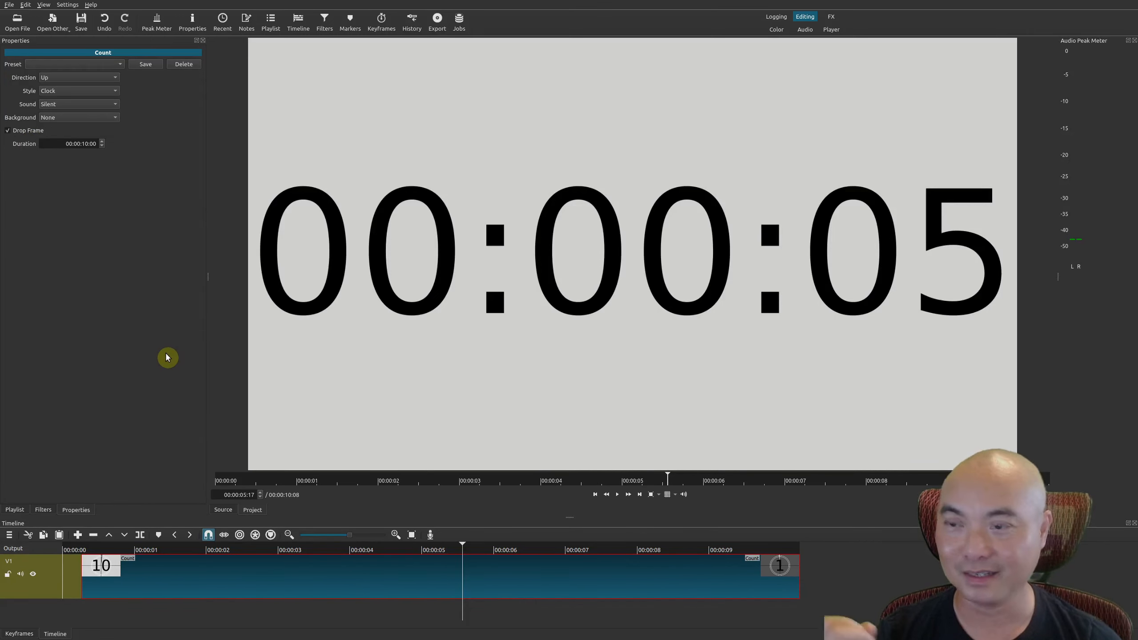
# Set the Count clip's duration to 00:00:20:00 and play it from about 00:00:02.
pyautogui.click(85, 145)
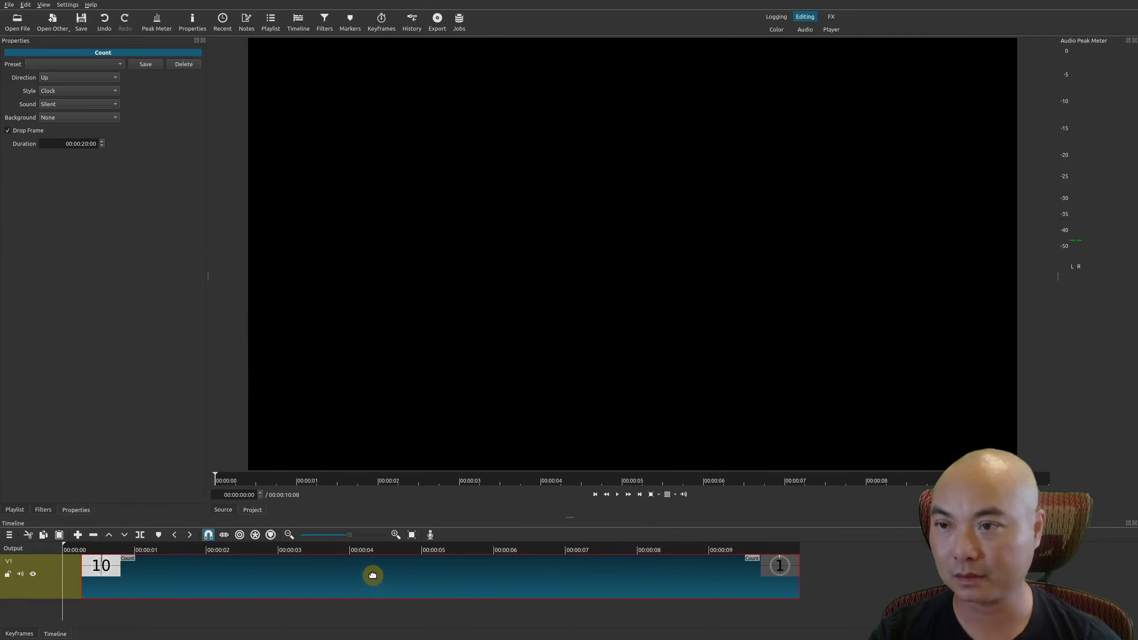
pyautogui.click(215, 555)
pyautogui.press('space')
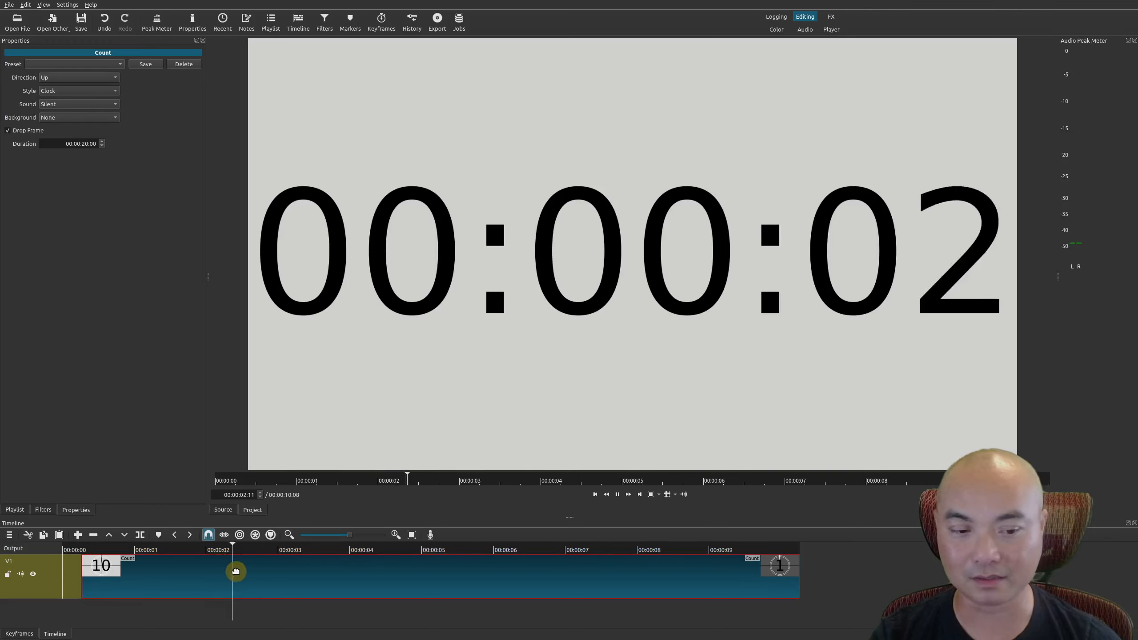